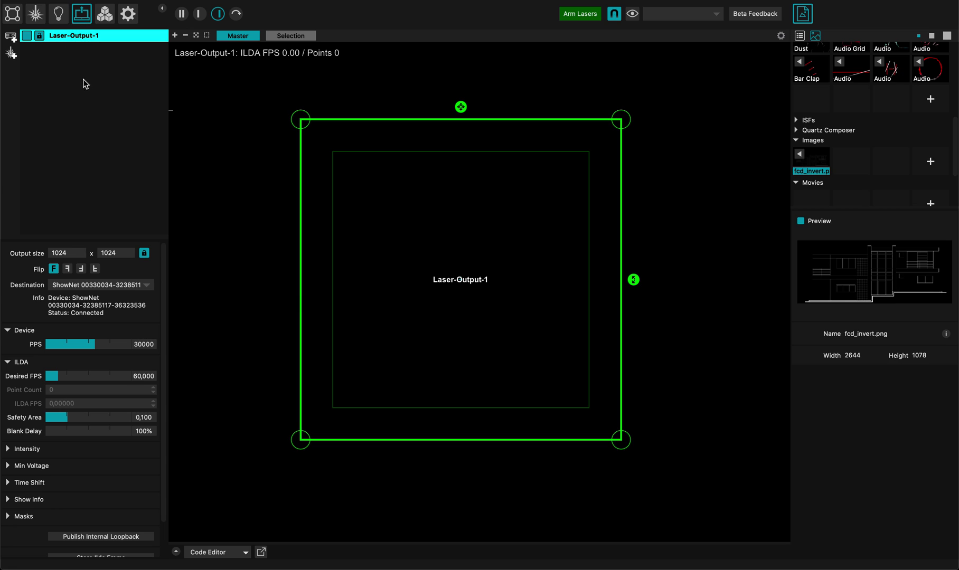
- Rename Laser-Output-1 to Laser-Buffer and set its Safety Area to 0
{"action": "double_click", "coordinate": [72, 36]}
{"action": "key", "text": "Right"}
{"action": "type", "text": "Buffer"}
{"action": "key", "text": "Return"}
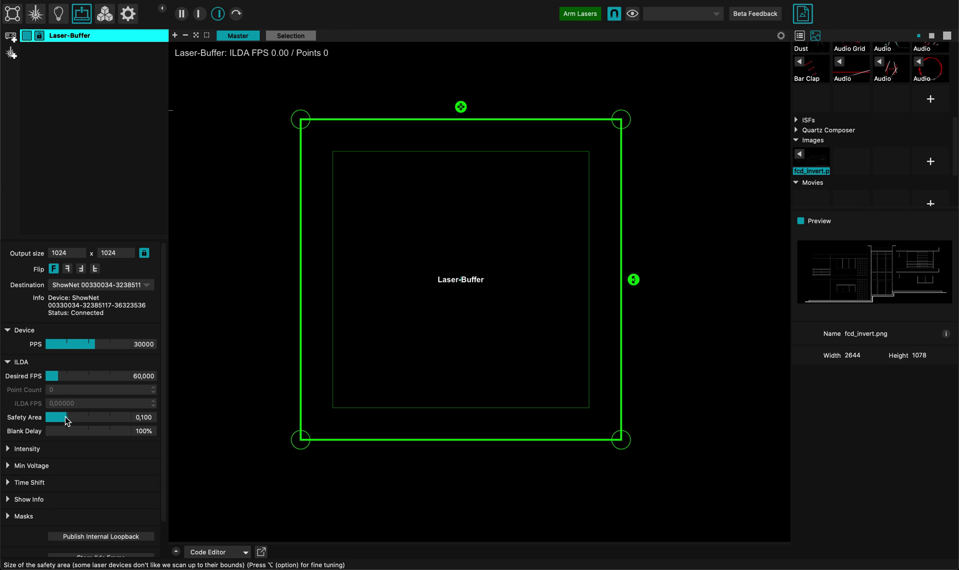
{"action": "left_click_drag", "start_coordinate": [65, 415], "coordinate": [4, 421]}
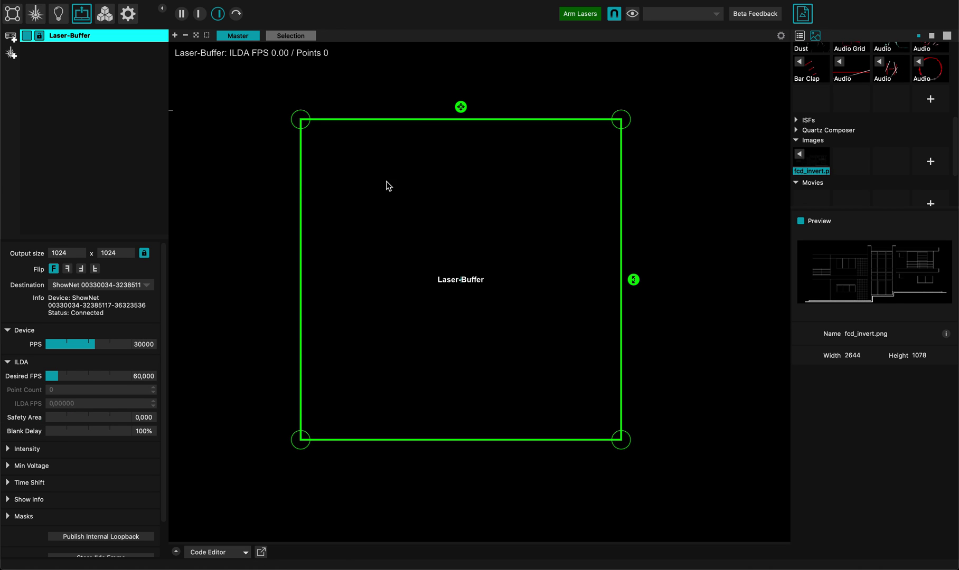
{"action": "left_click", "coordinate": [36, 13]}
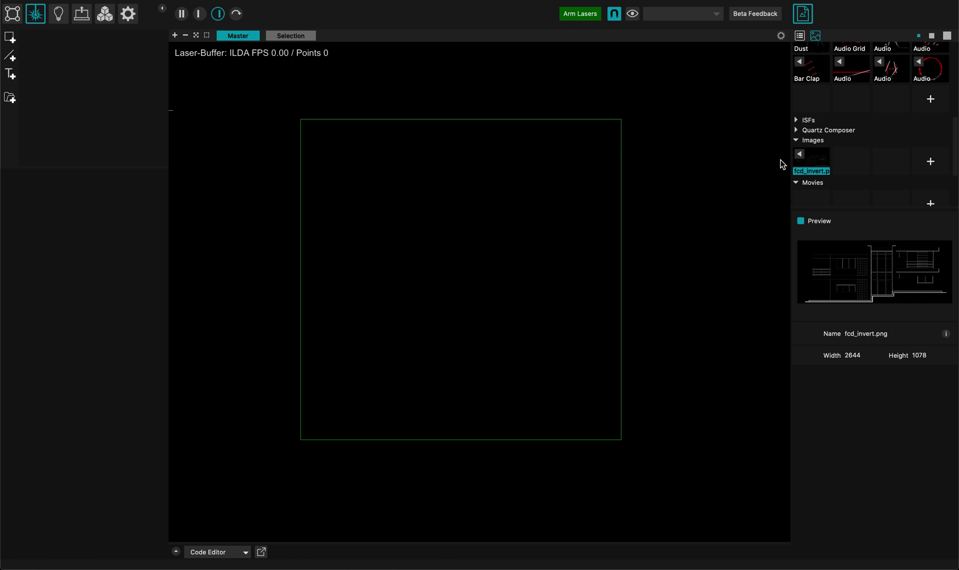
- Add fcd_invert.png as a laser surface and fit it over the output
{"action": "left_click_drag", "start_coordinate": [823, 161], "coordinate": [450, 267]}
{"action": "left_click_drag", "start_coordinate": [452, 225], "coordinate": [451, 193]}
{"action": "left_click", "coordinate": [448, 191]}
{"action": "left_click", "coordinate": [450, 195]}
{"action": "left_click_drag", "start_coordinate": [449, 195], "coordinate": [451, 201]}
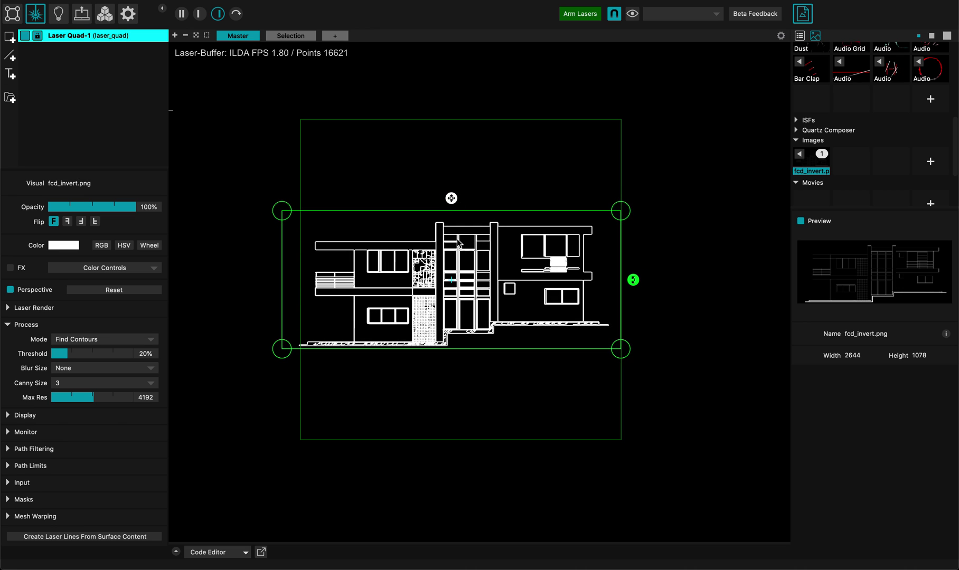
{"action": "left_click_drag", "start_coordinate": [435, 266], "coordinate": [442, 268]}
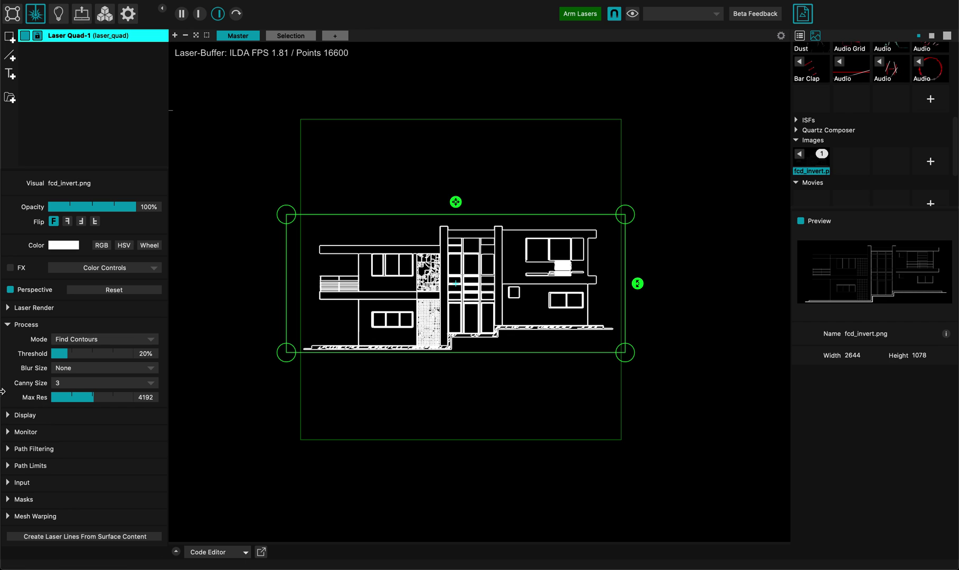
- Vectorize the image with Find Paths mode, 44% threshold and denoizing 1
{"action": "left_click", "coordinate": [70, 340]}
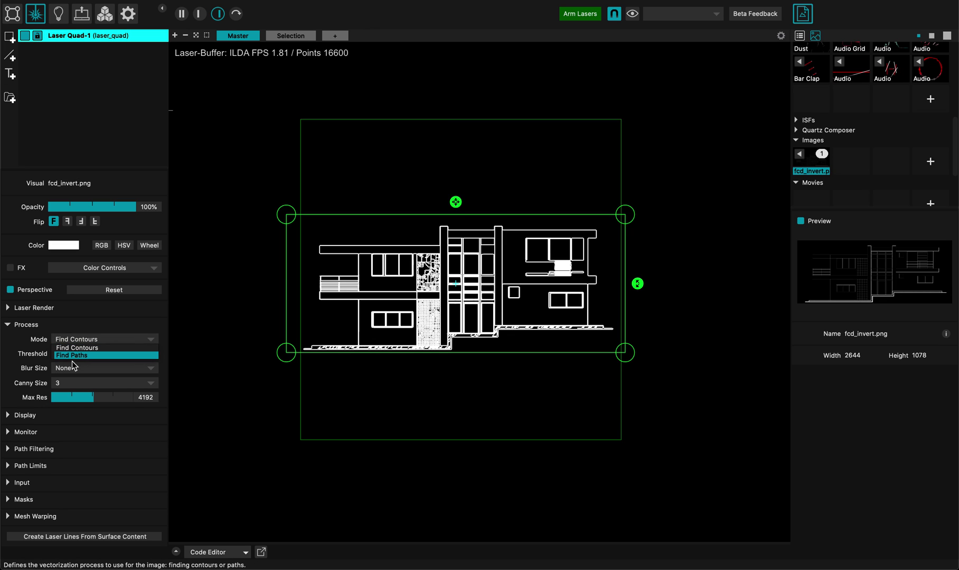
{"action": "left_click", "coordinate": [68, 356]}
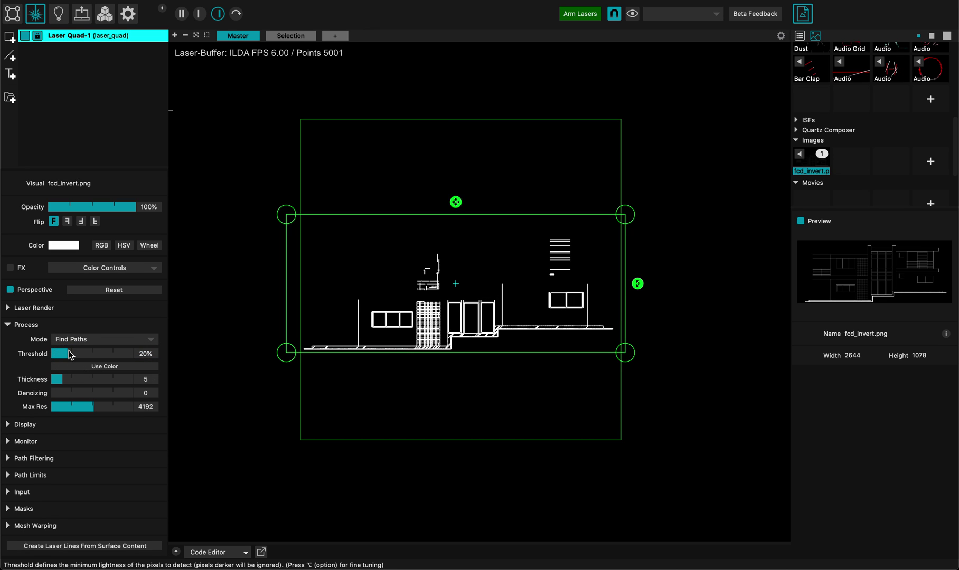
{"action": "left_click", "coordinate": [83, 353]}
{"action": "left_click_drag", "start_coordinate": [83, 355], "coordinate": [87, 354]}
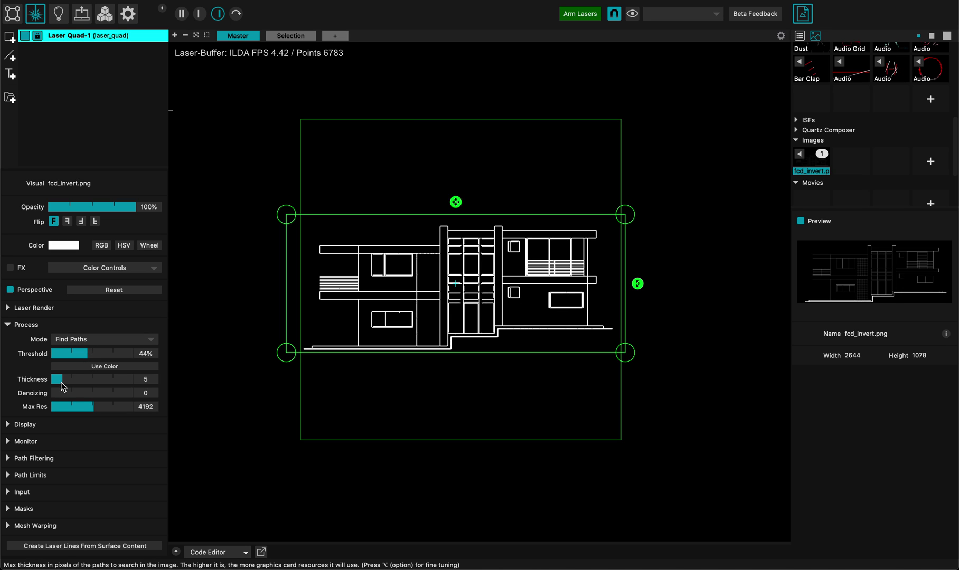
{"action": "left_click", "coordinate": [62, 382]}
{"action": "left_click_drag", "start_coordinate": [58, 400], "coordinate": [63, 399]}
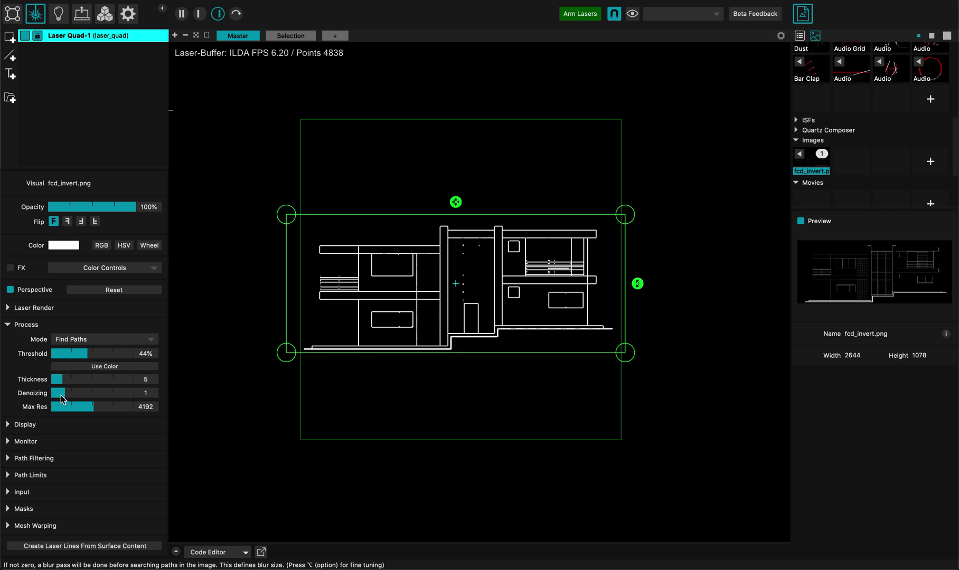
- Set Path Filtering Min Length to 29%, reducing the trace to 2532 points
{"action": "left_click", "coordinate": [11, 459]}
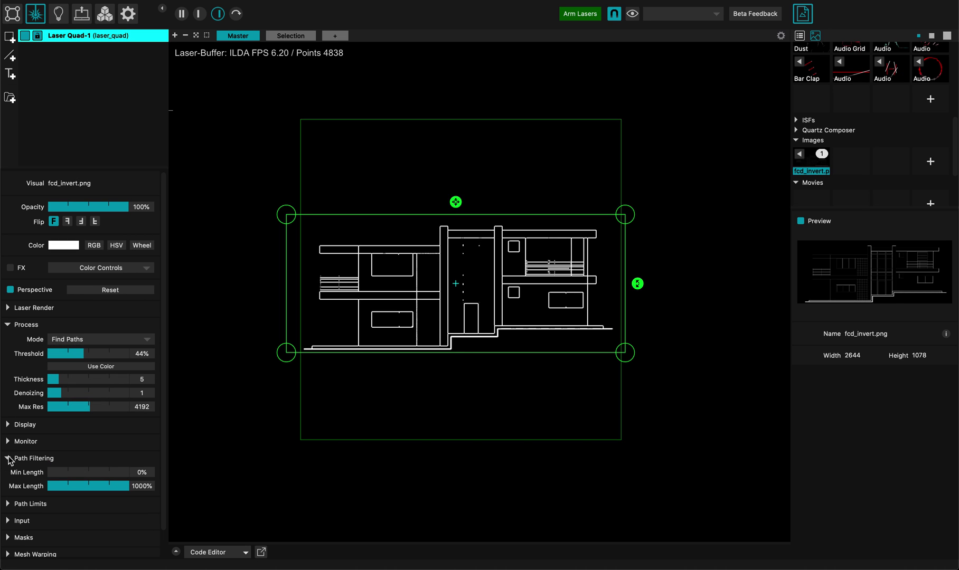
{"action": "left_click", "coordinate": [50, 473]}
{"action": "left_click_drag", "start_coordinate": [50, 472], "coordinate": [72, 472]}
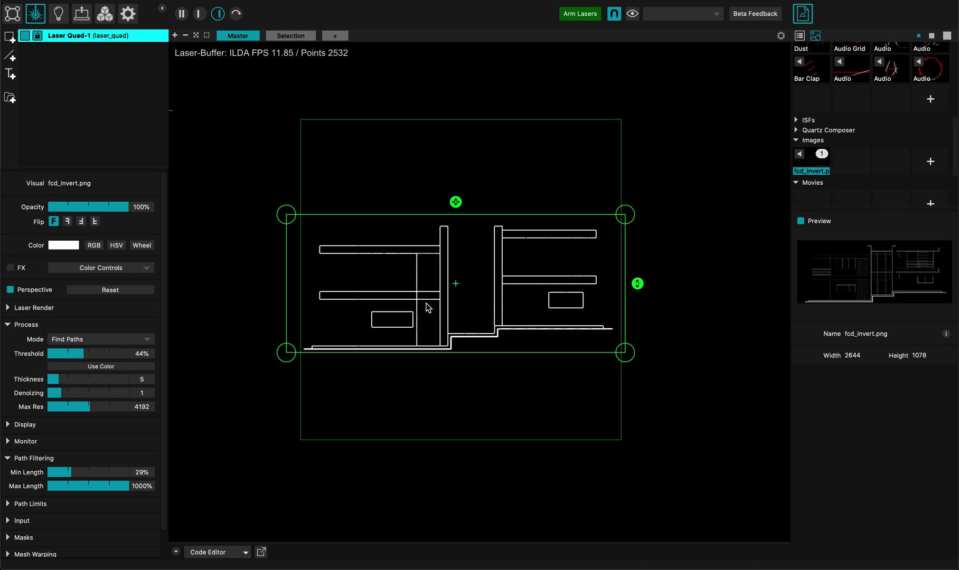
{"action": "left_click", "coordinate": [410, 183]}
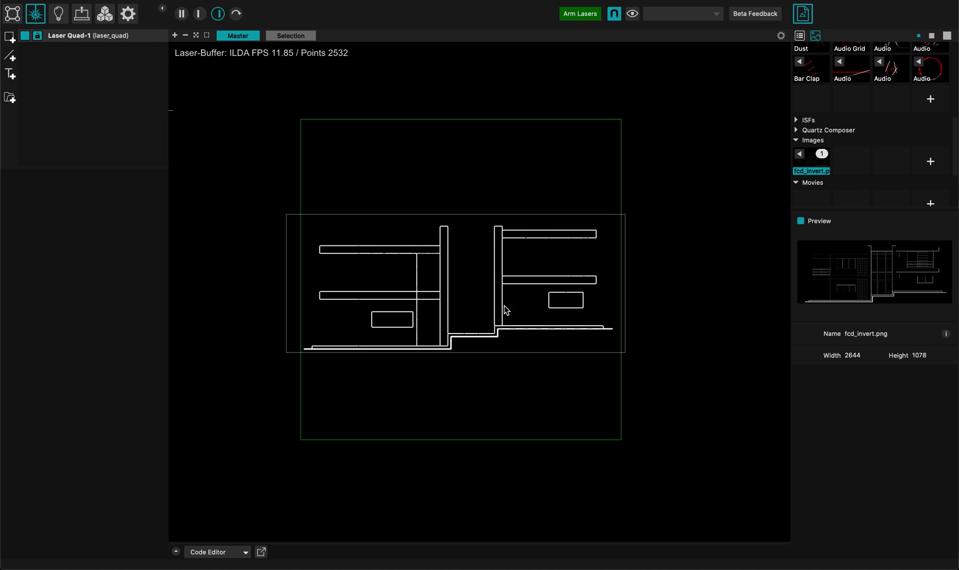
- Enable Publish Internal Loopback on Laser-Buffer, adding five Laser-Buffer live inputs
{"action": "left_click", "coordinate": [63, 36]}
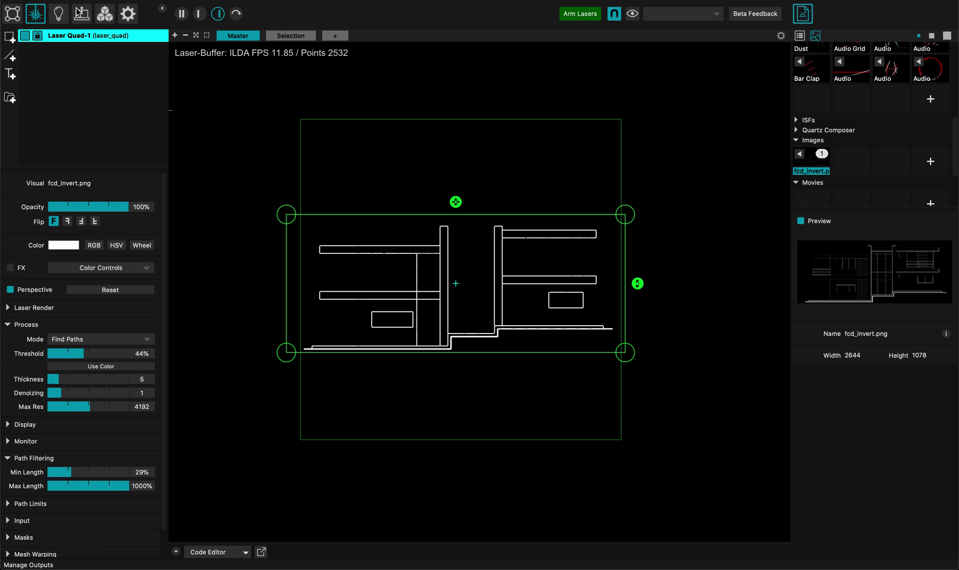
{"action": "left_click", "coordinate": [80, 14]}
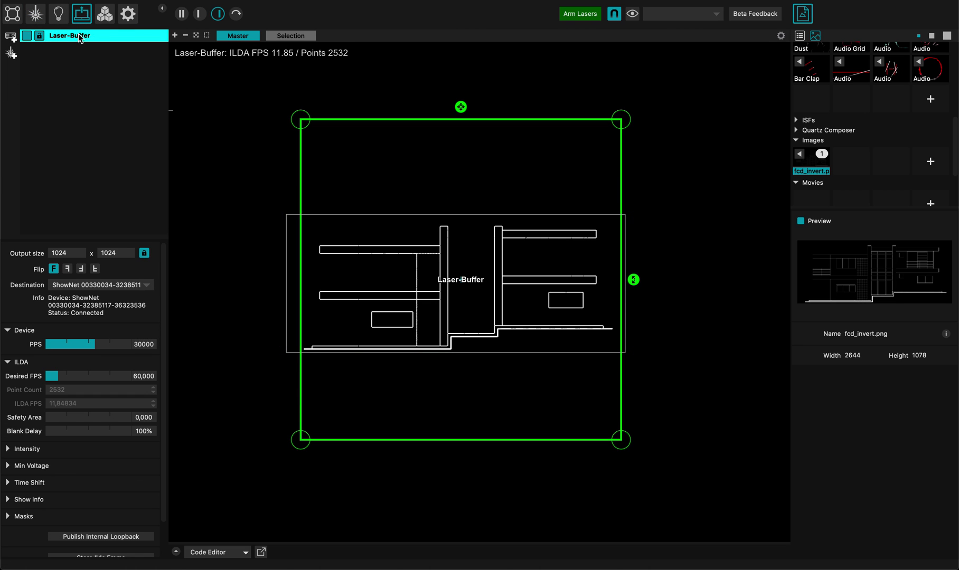
{"action": "scroll", "coordinate": [93, 464], "scroll_direction": "down", "scroll_amount": 3}
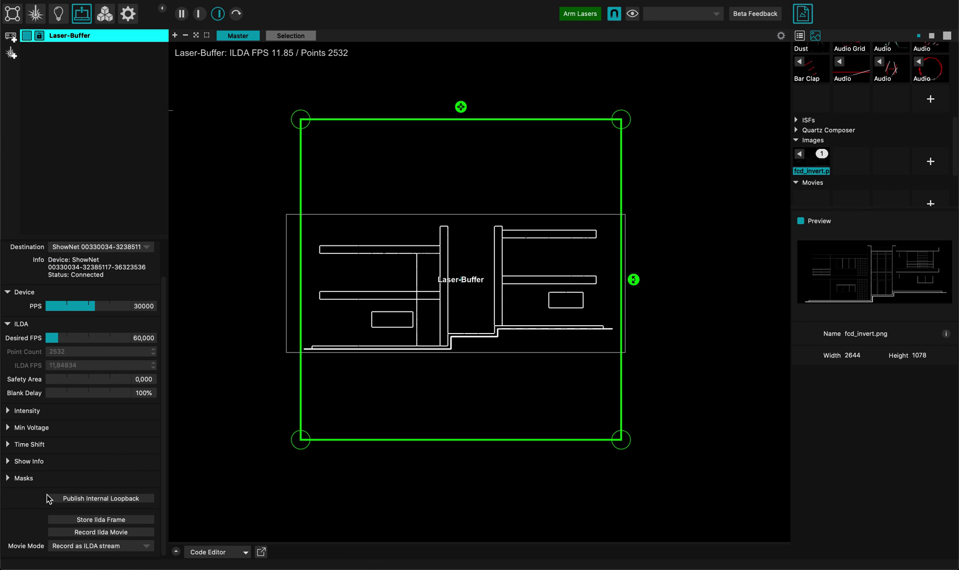
{"action": "left_click", "coordinate": [100, 499]}
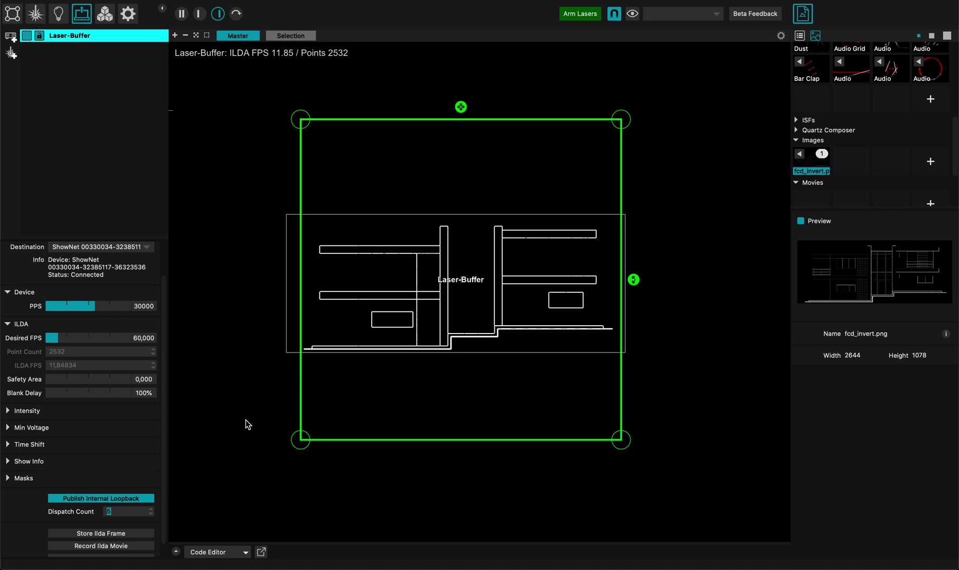
{"action": "scroll", "coordinate": [443, 262], "scroll_direction": "down", "scroll_amount": 3}
{"action": "scroll", "coordinate": [851, 151], "scroll_direction": "down", "scroll_amount": 3}
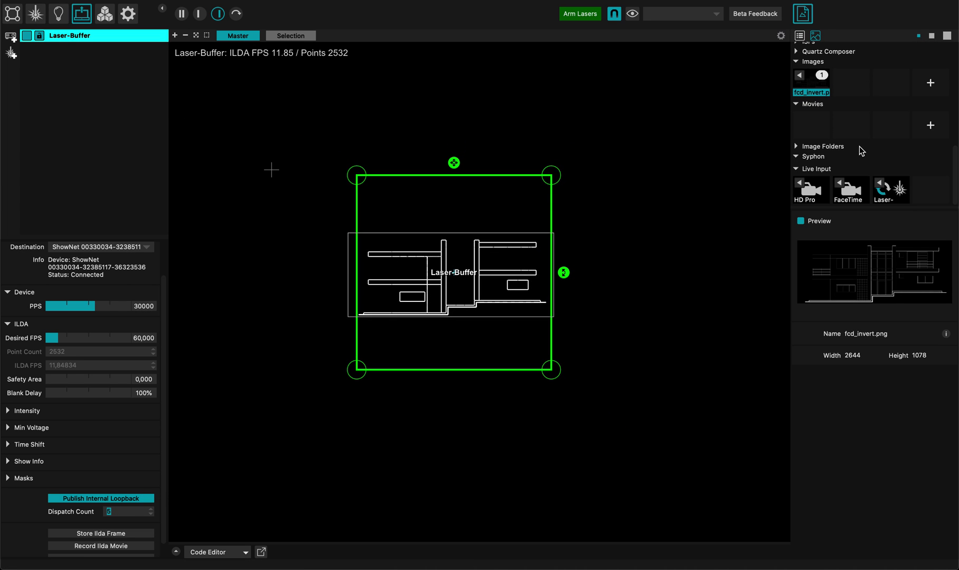
{"action": "scroll", "coordinate": [896, 191], "scroll_direction": "down", "scroll_amount": 1}
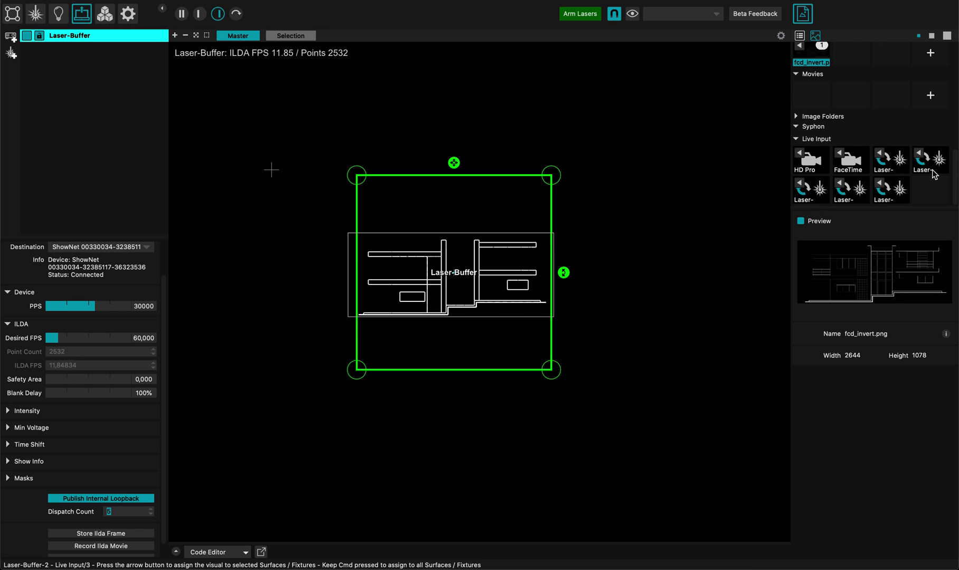
- Add more laser outputs until there are five
{"action": "left_click", "coordinate": [10, 53]}
{"action": "left_click", "coordinate": [10, 53]}
{"action": "left_click", "coordinate": [10, 53]}
{"action": "left_click", "coordinate": [10, 54]}
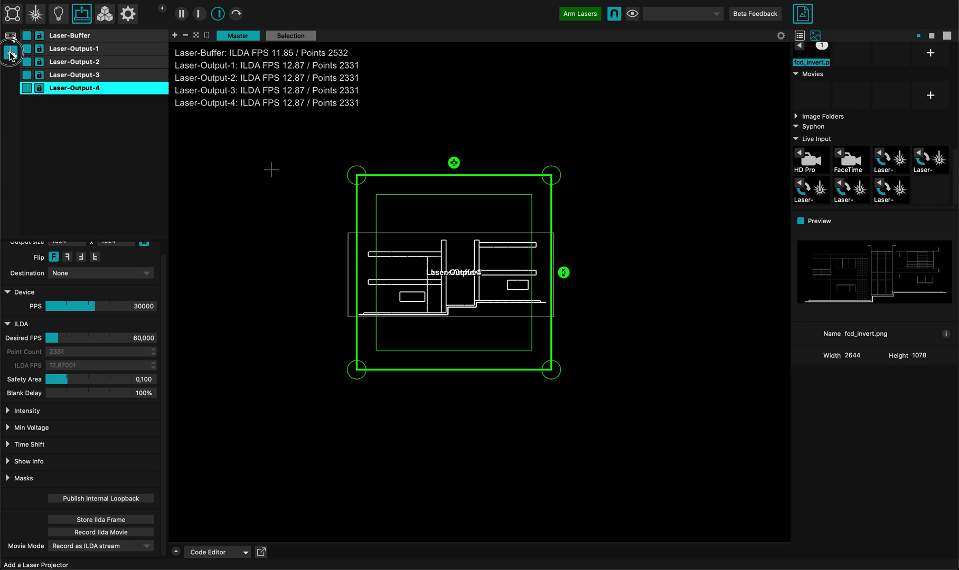
{"action": "left_click", "coordinate": [10, 53]}
{"action": "left_click", "coordinate": [102, 48]}
- Line up Laser-Output-1, 2 and 3 side by side along the bottom row
{"action": "left_click_drag", "start_coordinate": [451, 252], "coordinate": [261, 443]}
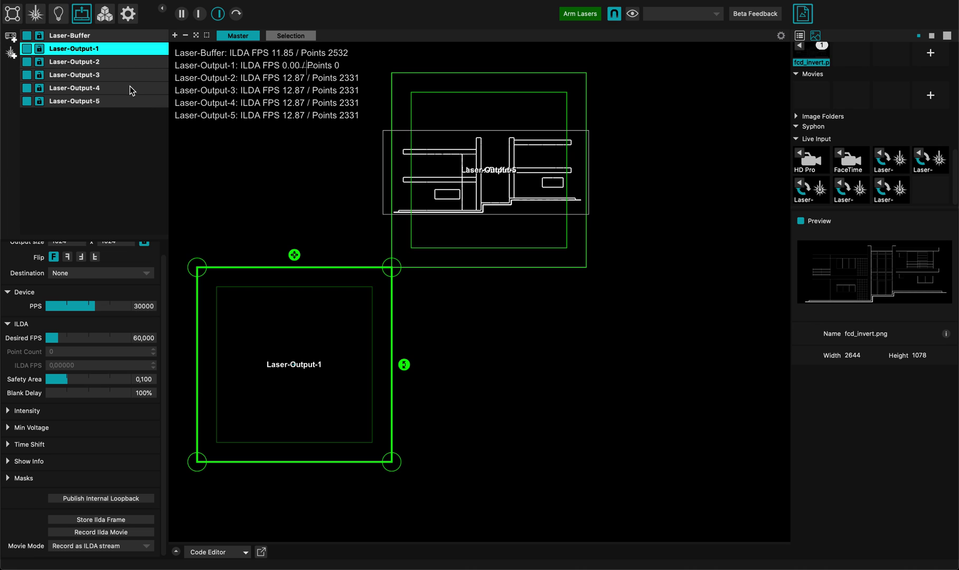
{"action": "left_click", "coordinate": [103, 61]}
{"action": "left_click_drag", "start_coordinate": [528, 156], "coordinate": [504, 323]}
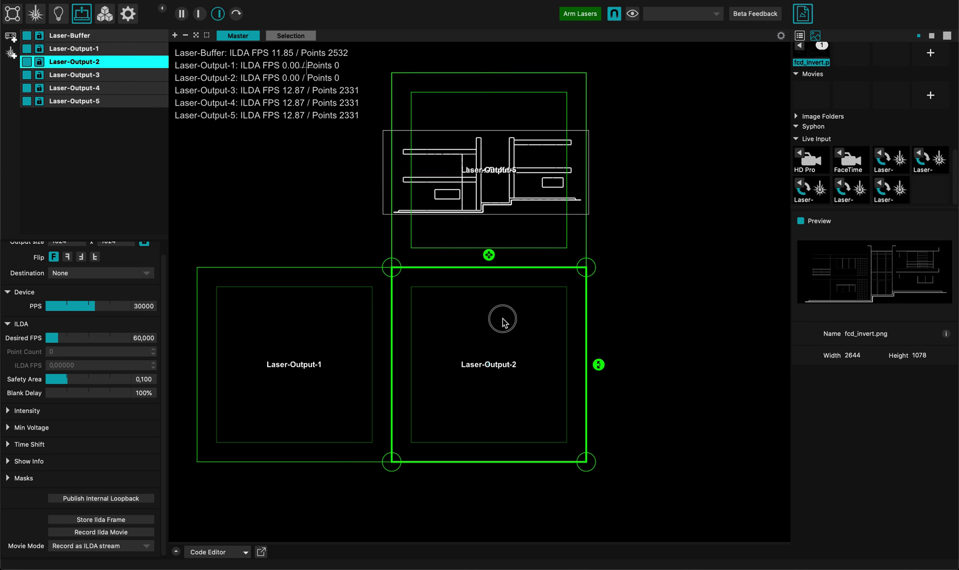
{"action": "left_click", "coordinate": [100, 75]}
{"action": "left_click_drag", "start_coordinate": [421, 139], "coordinate": [619, 332]}
- Place Laser-Output-4 and Laser-Output-5 to the right of Laser-Output-3
{"action": "scroll", "coordinate": [619, 331], "scroll_direction": "down", "scroll_amount": 5}
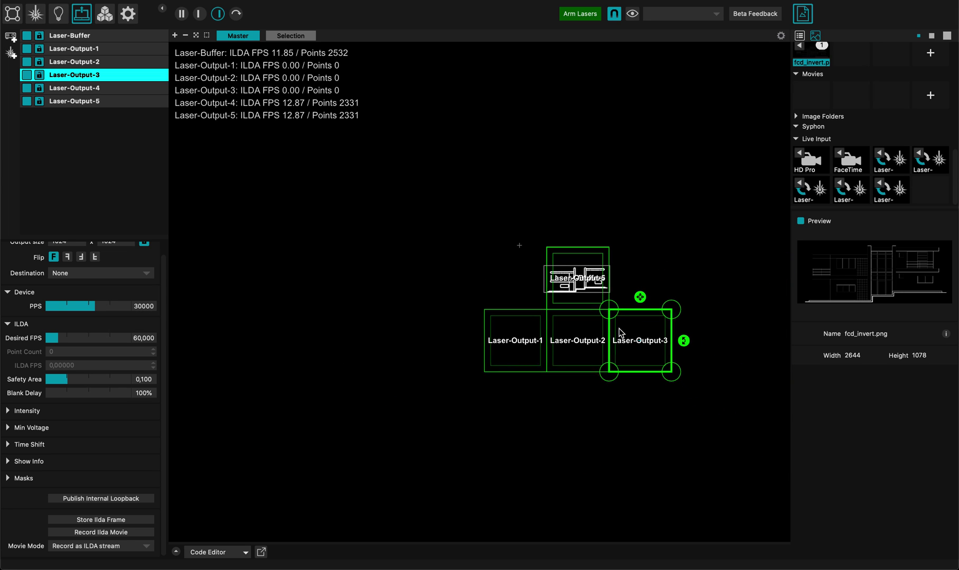
{"action": "scroll", "coordinate": [435, 203], "scroll_direction": "right", "scroll_amount": 5}
{"action": "scroll", "coordinate": [444, 200], "scroll_direction": "up", "scroll_amount": 5}
{"action": "scroll", "coordinate": [444, 199], "scroll_direction": "left", "scroll_amount": 4}
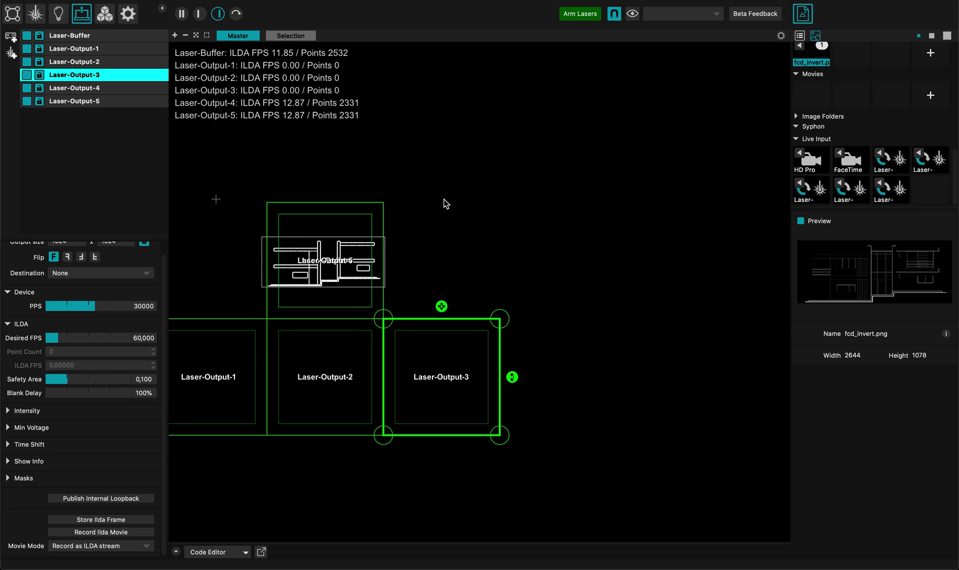
{"action": "left_click", "coordinate": [67, 90]}
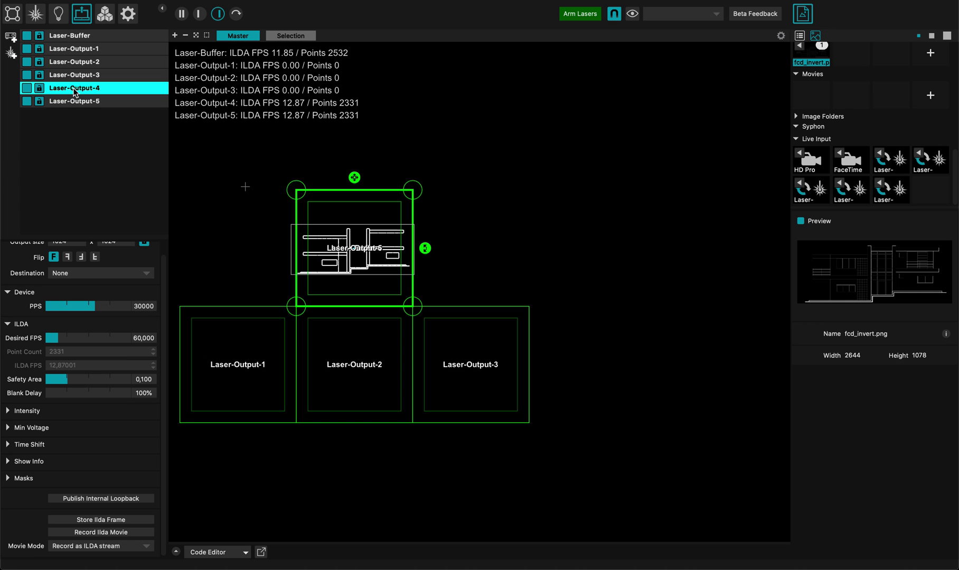
{"action": "left_click_drag", "start_coordinate": [363, 260], "coordinate": [579, 373]}
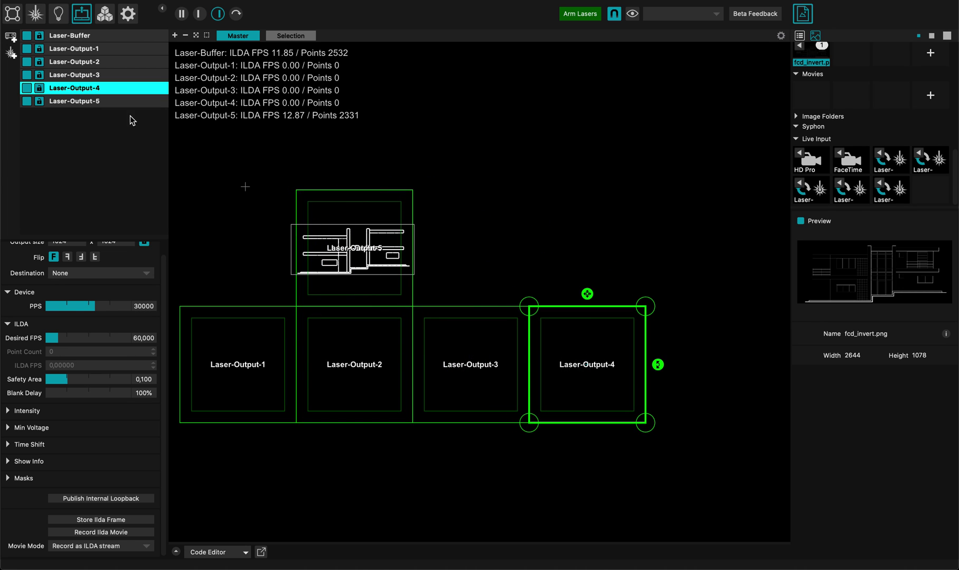
{"action": "left_click", "coordinate": [78, 100]}
{"action": "left_click_drag", "start_coordinate": [359, 246], "coordinate": [707, 360]}
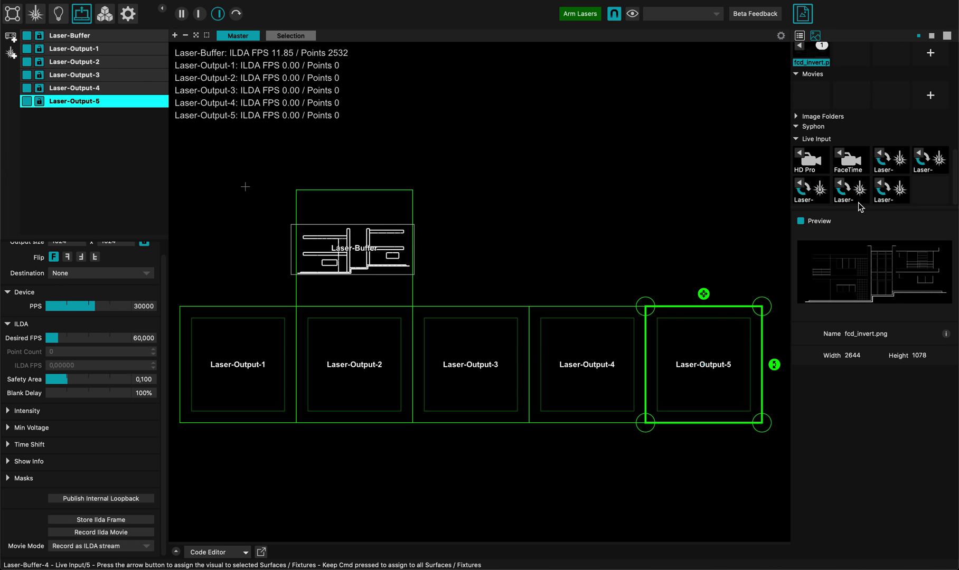
- In laser surface mode, preview the Laser-Buffer live inputs
{"action": "left_click", "coordinate": [35, 14]}
{"action": "scroll", "coordinate": [270, 180], "scroll_direction": "left", "scroll_amount": 5}
{"action": "left_click", "coordinate": [898, 163]}
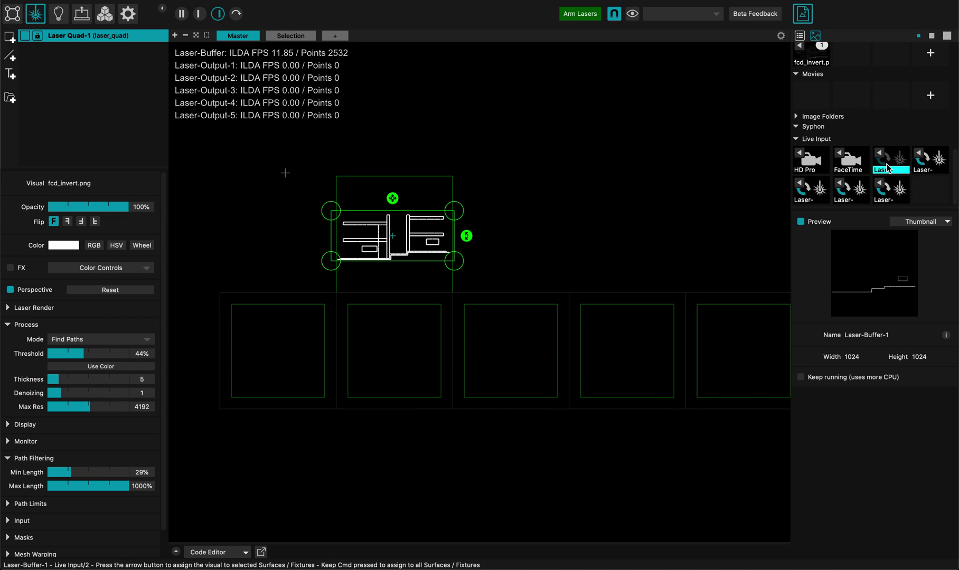
{"action": "left_click", "coordinate": [887, 199]}
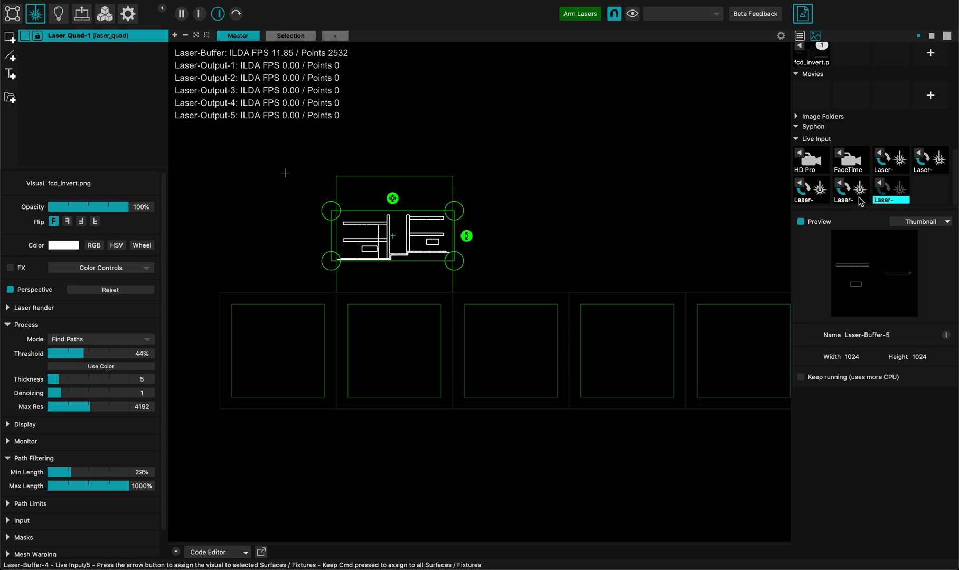
{"action": "left_click", "coordinate": [859, 201]}
{"action": "left_click", "coordinate": [814, 197]}
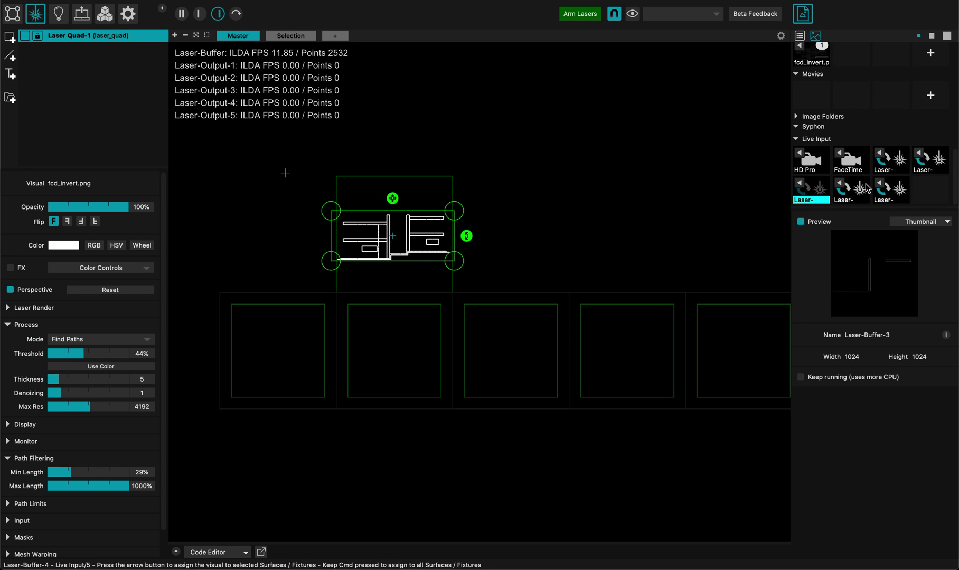
{"action": "left_click", "coordinate": [933, 168]}
- Add a Laser-Buffer-1 quad fitted to the first output cell and duplicate it into the next cells
{"action": "left_click", "coordinate": [890, 161]}
{"action": "left_click_drag", "start_coordinate": [891, 161], "coordinate": [289, 355]}
{"action": "left_click", "coordinate": [10, 266]}
{"action": "left_click_drag", "start_coordinate": [346, 420], "coordinate": [325, 397]}
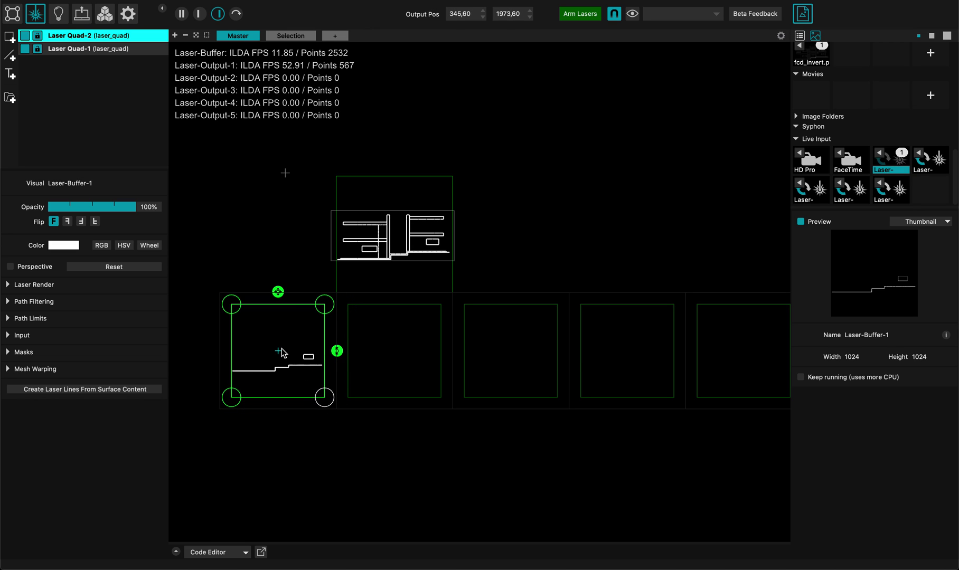
{"action": "key", "text": "super+d"}
{"action": "left_click_drag", "start_coordinate": [285, 352], "coordinate": [704, 337]}
{"action": "key", "text": "super+d"}
{"action": "key", "text": "super+d"}
{"action": "key", "text": "super+d"}
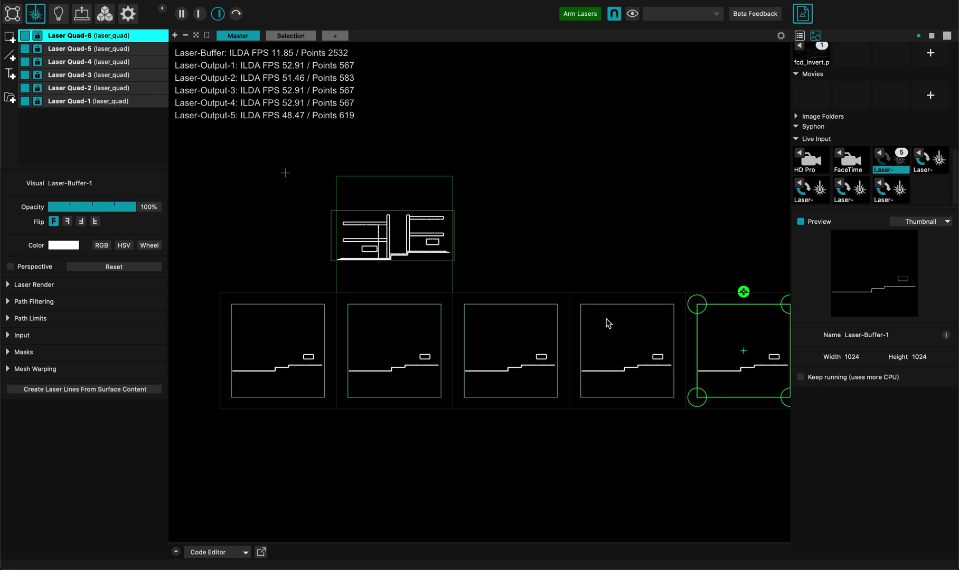
- Assign Laser-Buffer-2, 3, 4 and 5 to the quads in output cells two through five
{"action": "left_click", "coordinate": [383, 354]}
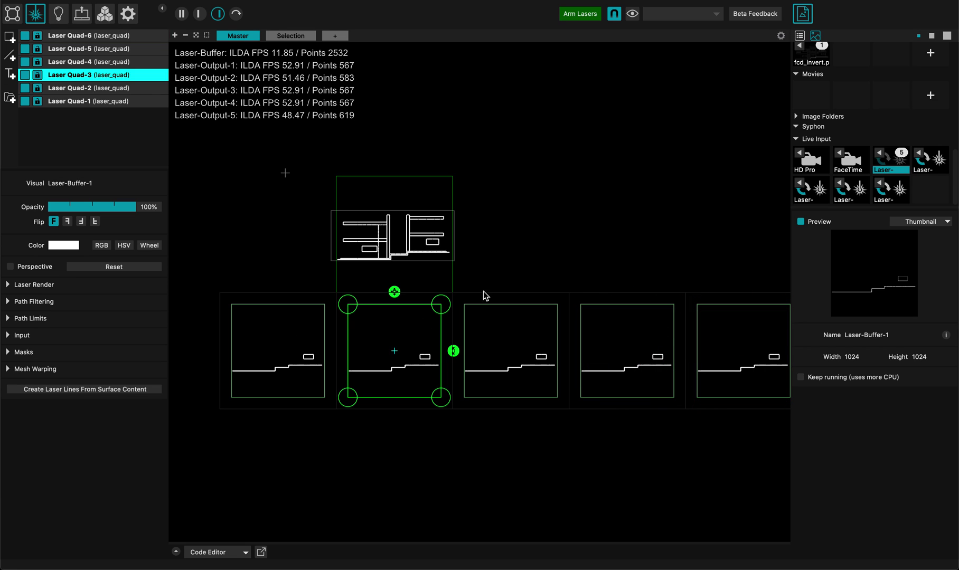
{"action": "left_click", "coordinate": [919, 154]}
{"action": "left_click", "coordinate": [506, 365]}
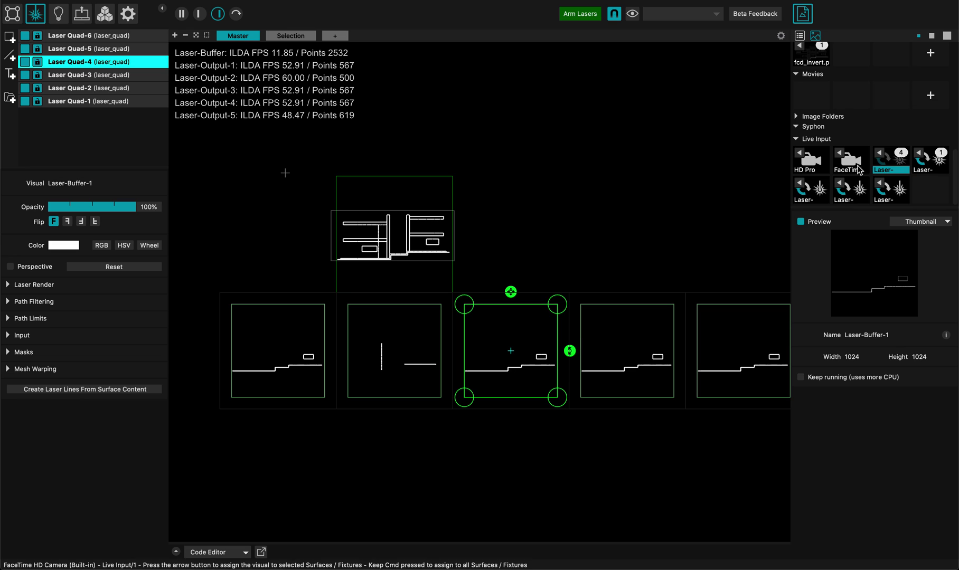
{"action": "left_click", "coordinate": [798, 184]}
{"action": "left_click", "coordinate": [615, 359]}
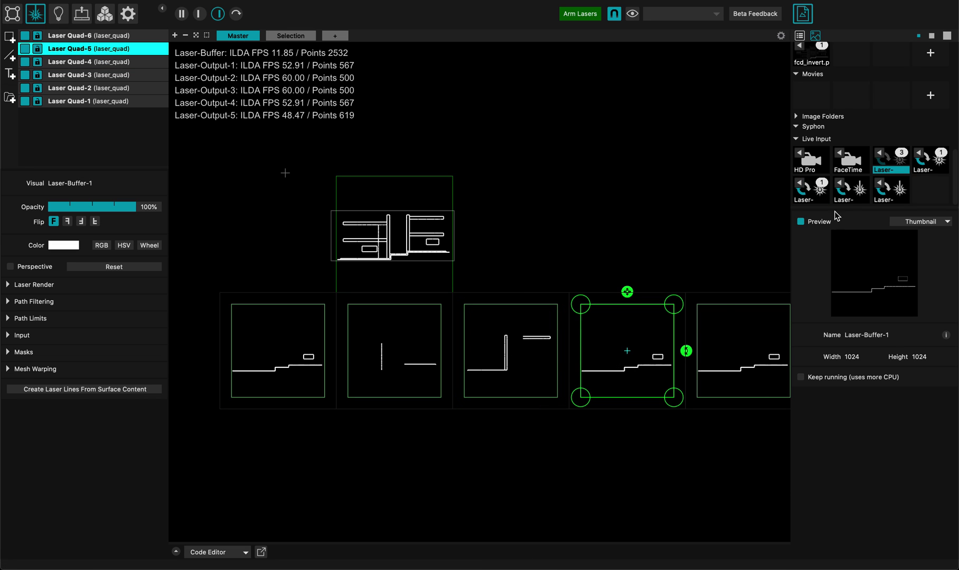
{"action": "left_click", "coordinate": [842, 182]}
{"action": "left_click", "coordinate": [727, 354]}
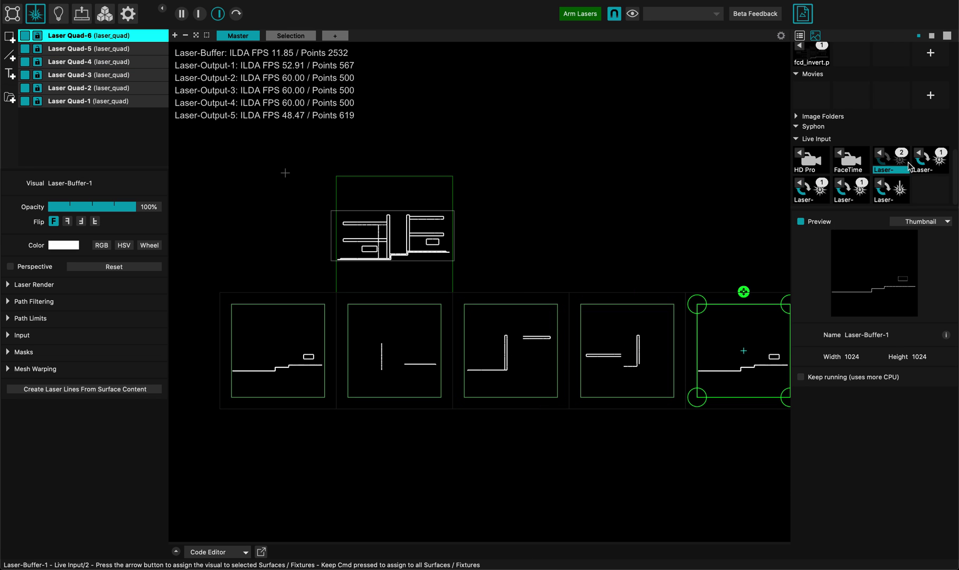
{"action": "left_click", "coordinate": [880, 191]}
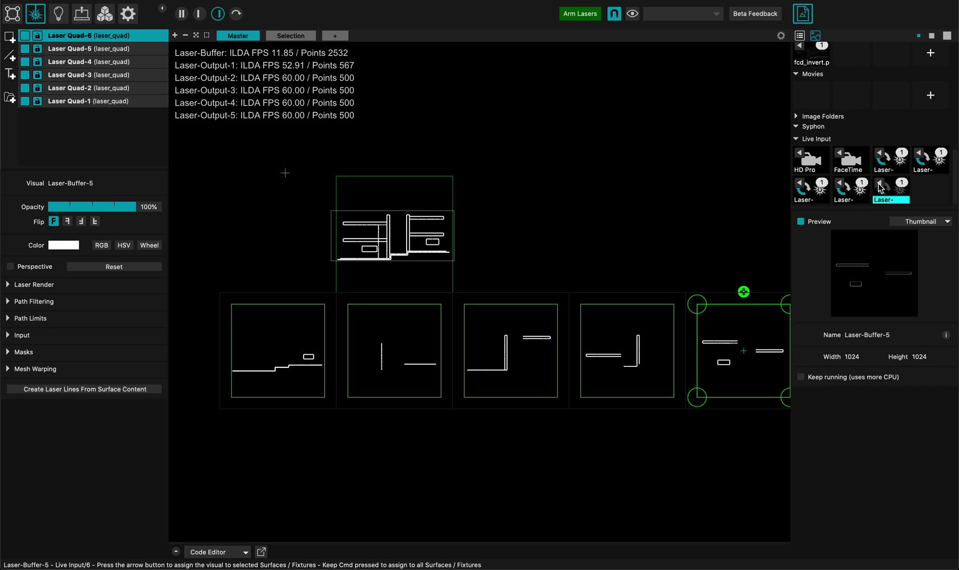
{"action": "left_click", "coordinate": [673, 199]}
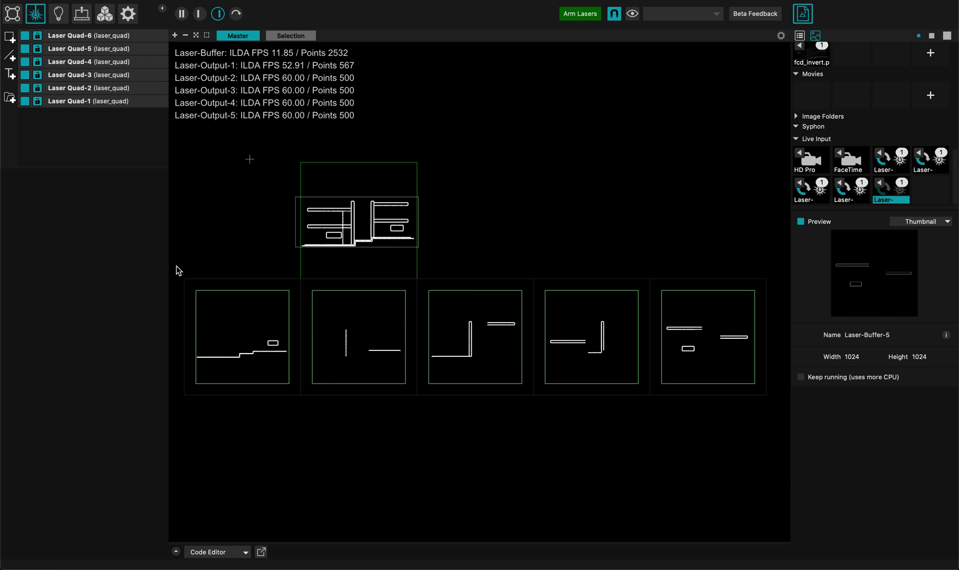
{"action": "left_click_drag", "start_coordinate": [181, 317], "coordinate": [731, 423]}
{"action": "left_click_drag", "start_coordinate": [473, 340], "coordinate": [474, 455]}
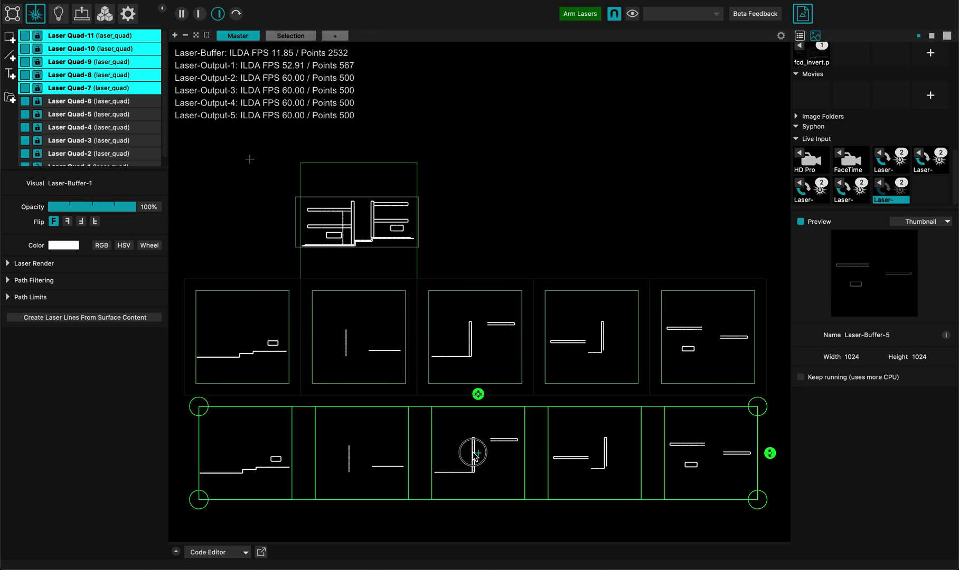
{"action": "left_click", "coordinate": [186, 457]}
{"action": "left_click_drag", "start_coordinate": [370, 443], "coordinate": [245, 439]}
{"action": "left_click_drag", "start_coordinate": [445, 471], "coordinate": [228, 456]}
{"action": "left_click_drag", "start_coordinate": [588, 467], "coordinate": [231, 463]}
{"action": "left_click_drag", "start_coordinate": [684, 444], "coordinate": [224, 447]}
{"action": "left_click_drag", "start_coordinate": [333, 444], "coordinate": [203, 515]}
{"action": "left_click_drag", "start_coordinate": [238, 452], "coordinate": [497, 226]}
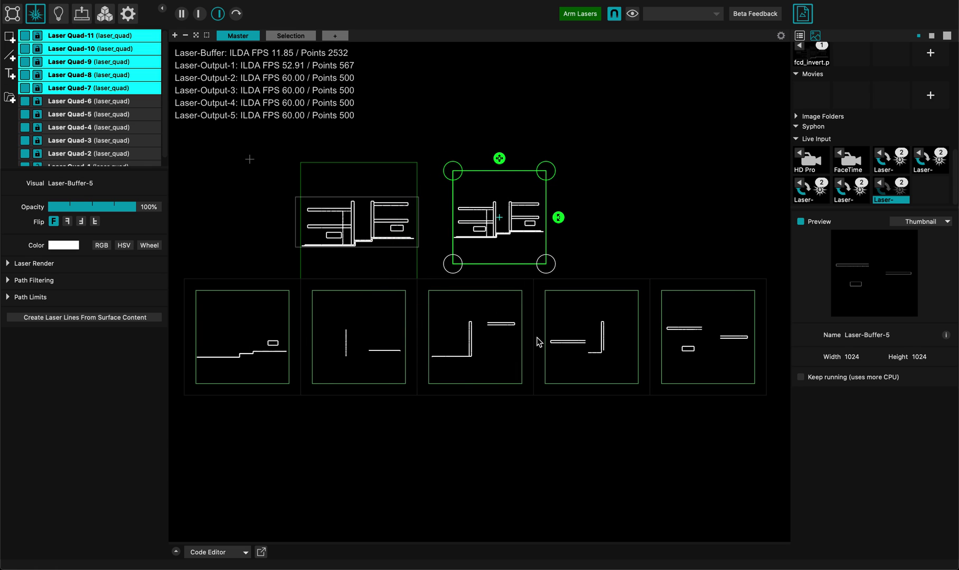
{"action": "key", "text": "Delete"}
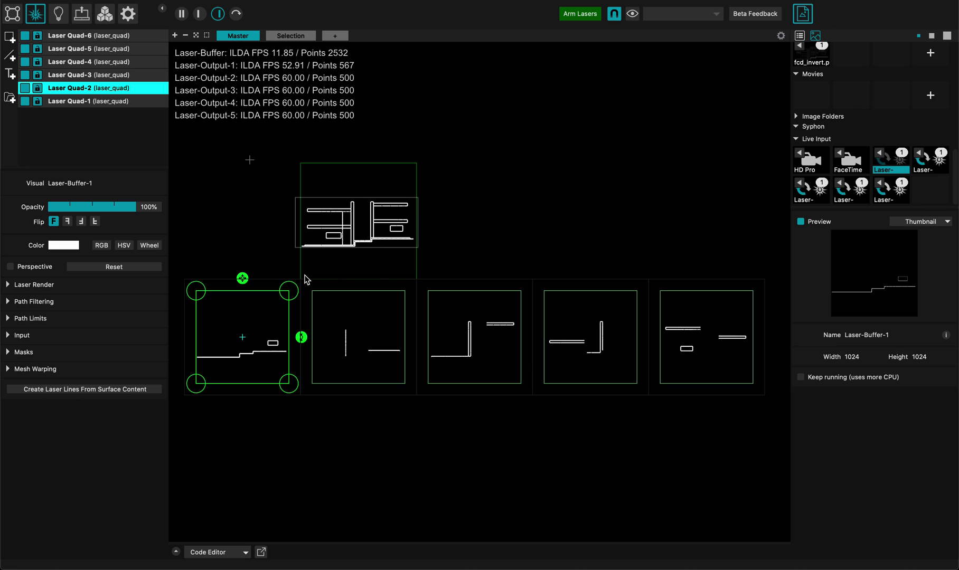
{"action": "left_click", "coordinate": [286, 294]}
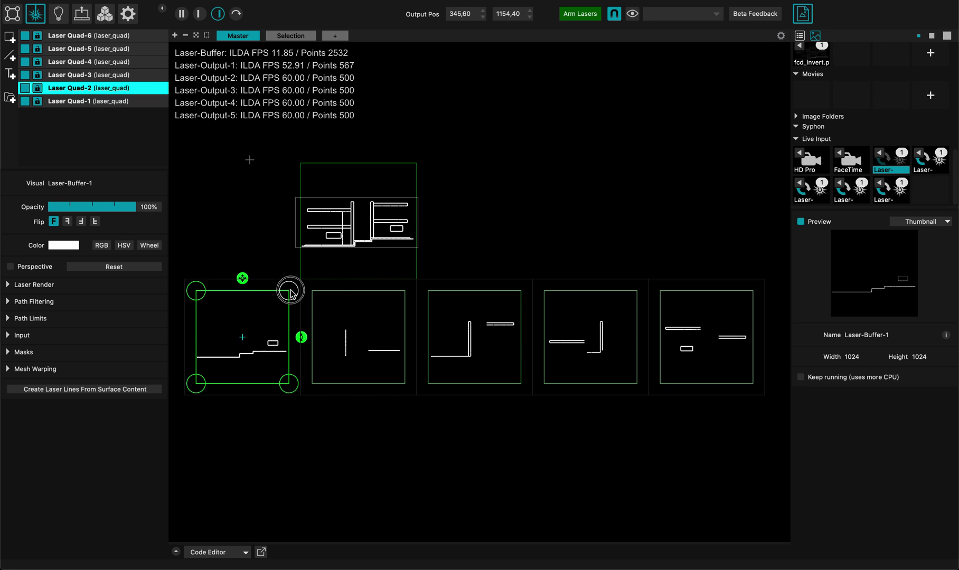
{"action": "left_click_drag", "start_coordinate": [288, 290], "coordinate": [286, 302]}
{"action": "left_click_drag", "start_coordinate": [285, 387], "coordinate": [285, 378]}
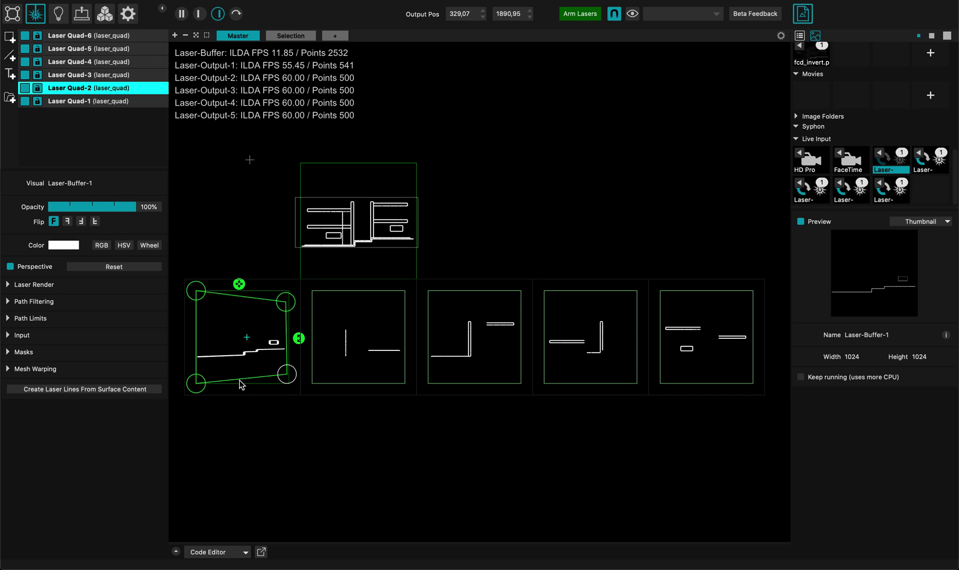
{"action": "key", "text": "super+z"}
{"action": "key", "text": "super+z"}
{"action": "left_click", "coordinate": [561, 224]}
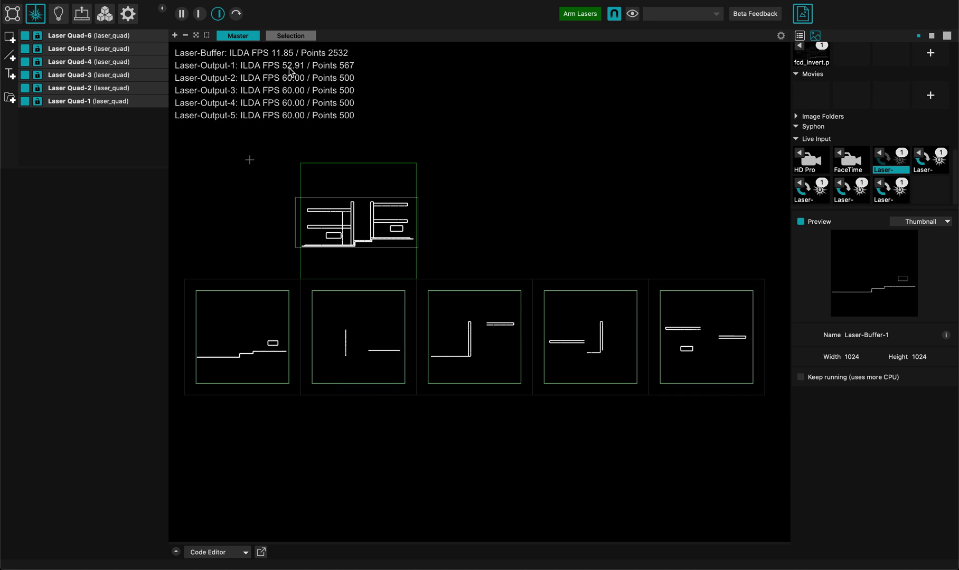
- Raise Laser Quad-2's Laser Render Max Speed from 1,000 to 1,179
{"action": "left_click", "coordinate": [253, 348]}
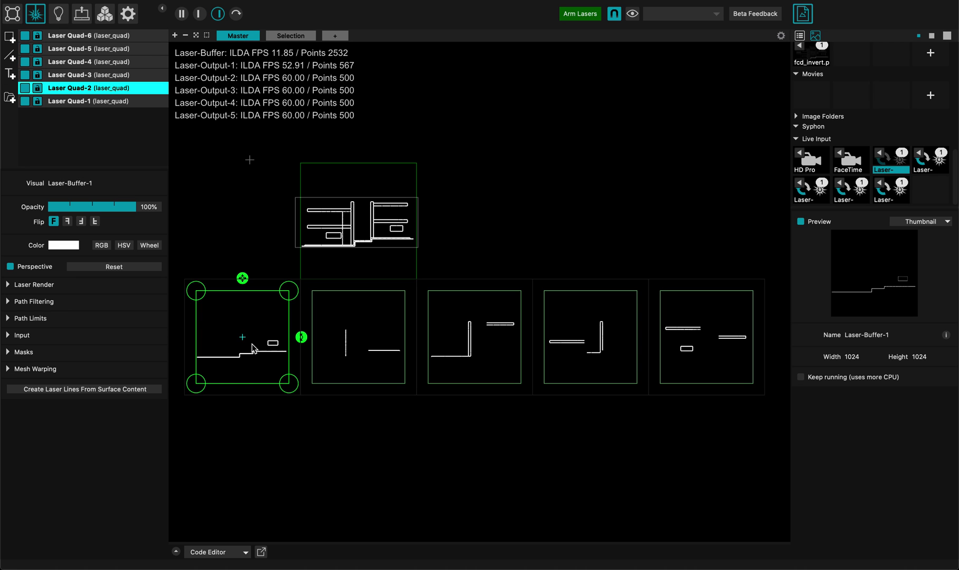
{"action": "left_click", "coordinate": [25, 89]}
{"action": "left_click", "coordinate": [25, 89]}
{"action": "left_click", "coordinate": [8, 285]}
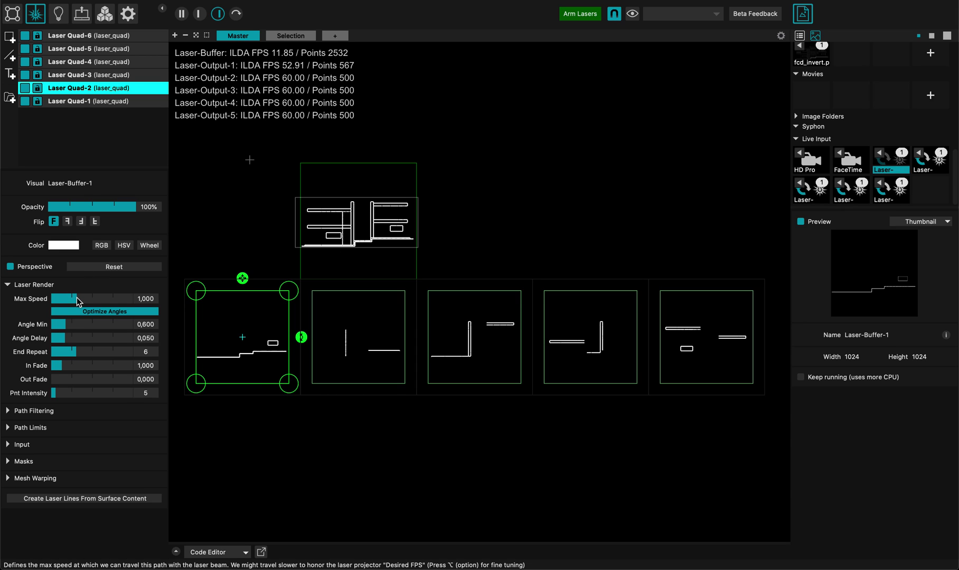
{"action": "left_click_drag", "start_coordinate": [76, 298], "coordinate": [81, 301]}
{"action": "left_click_drag", "start_coordinate": [82, 301], "coordinate": [83, 300]}
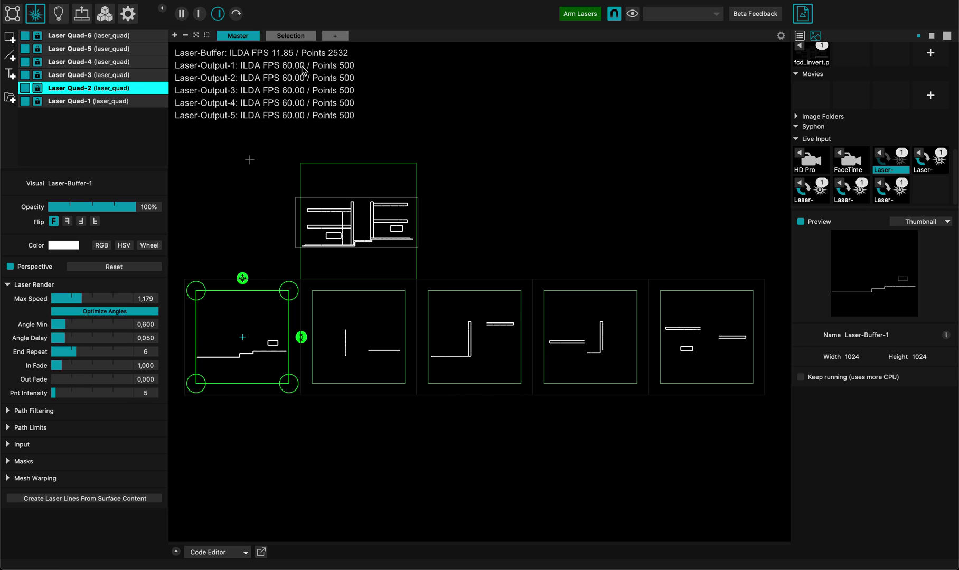
{"action": "left_click", "coordinate": [429, 171]}
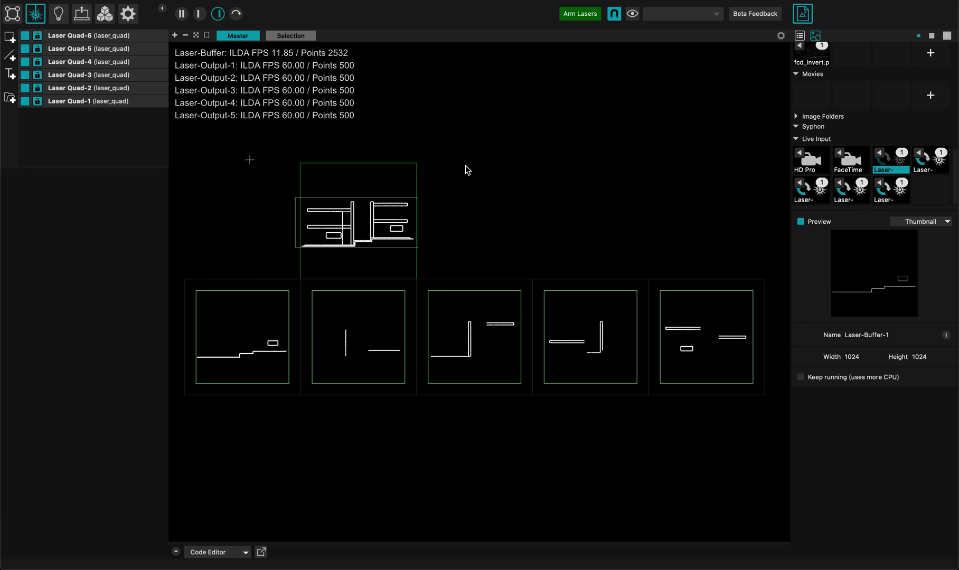